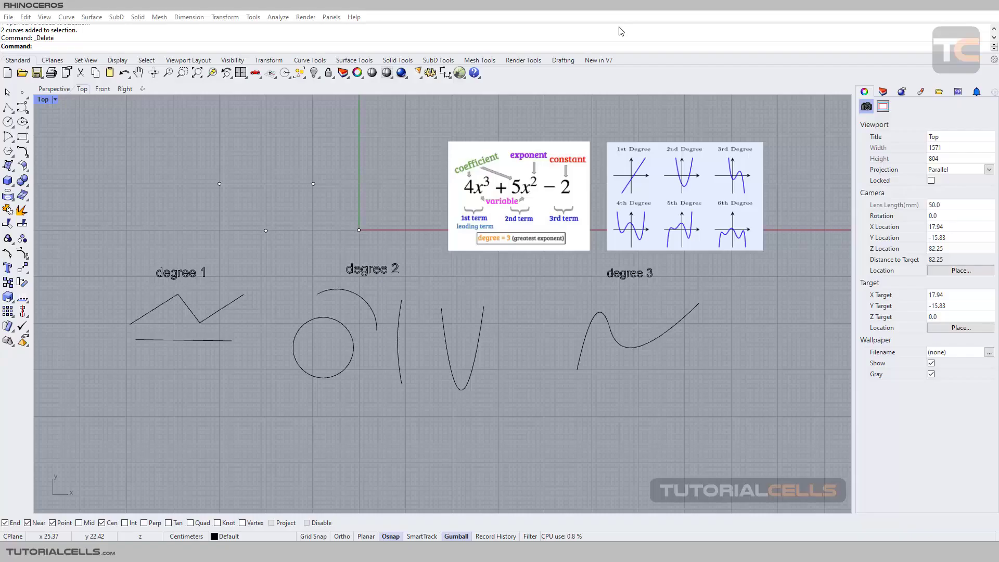
Step: Start the control-point Curve command and its Degree option, then cancel it
click(22, 107)
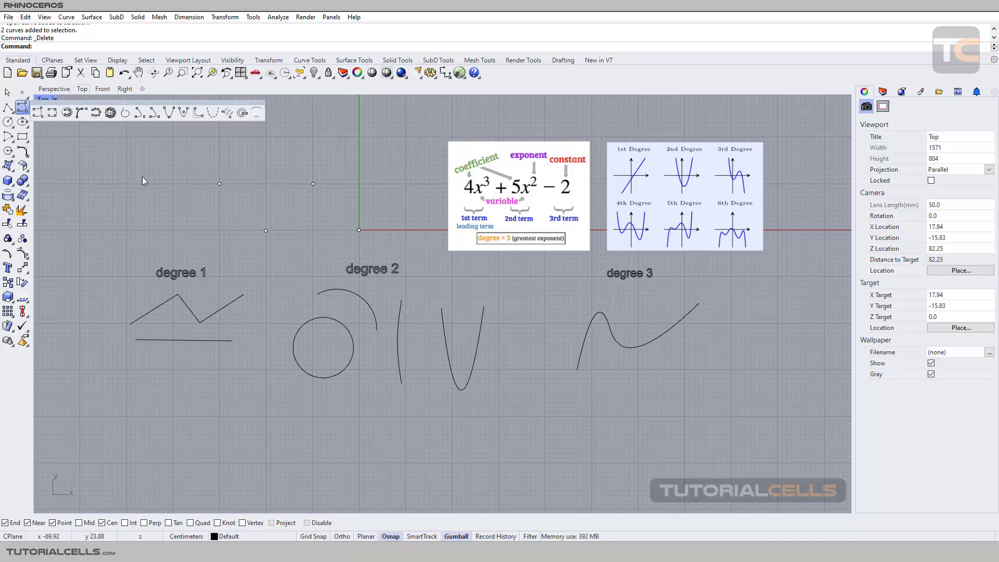
click(51, 114)
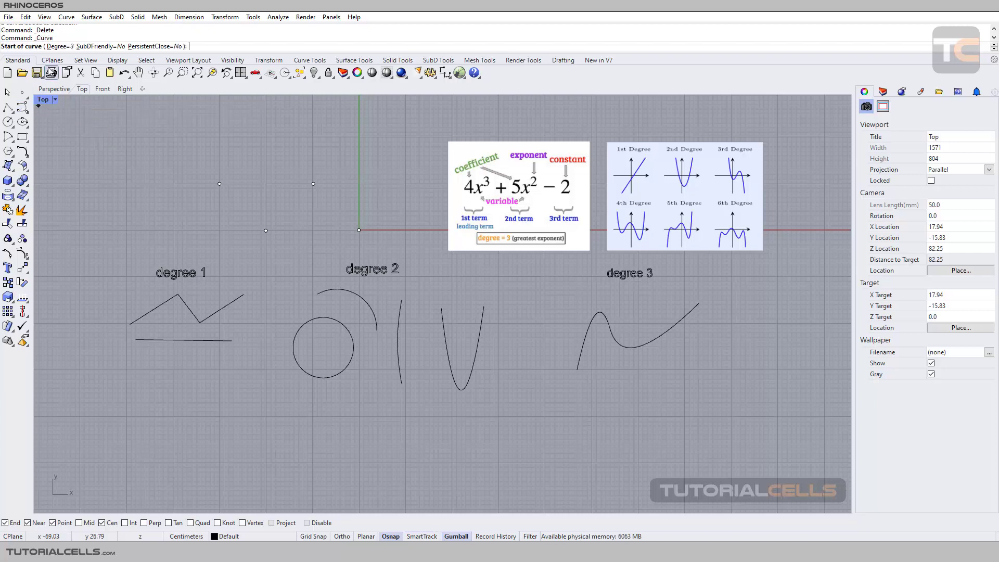
click(60, 47)
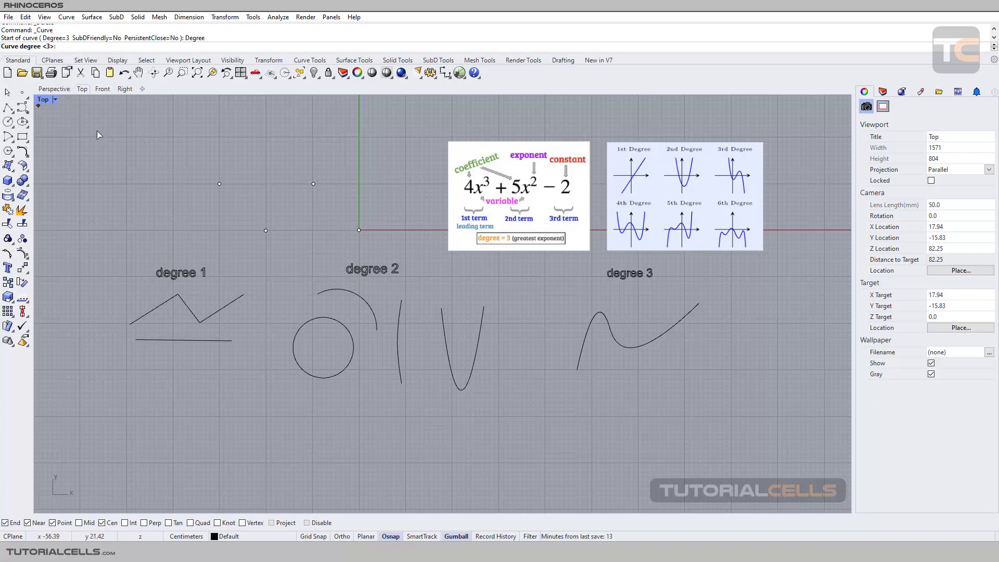
key(Escape)
Step: Pan and zoom in to examine the polynomial reference images
right_drag(313, 204, 200, 202)
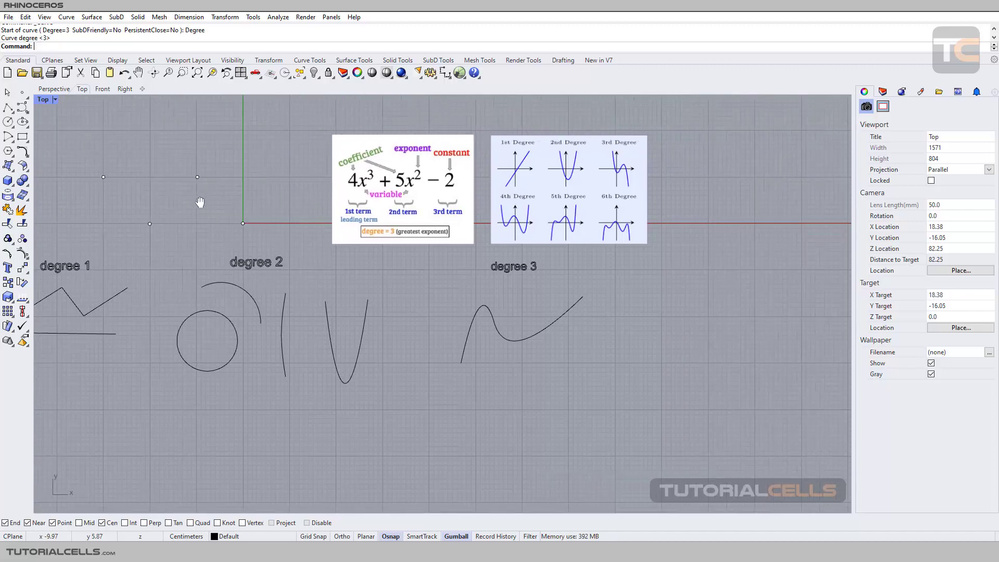
scroll(342, 188, up, 2)
right_drag(397, 206, 372, 221)
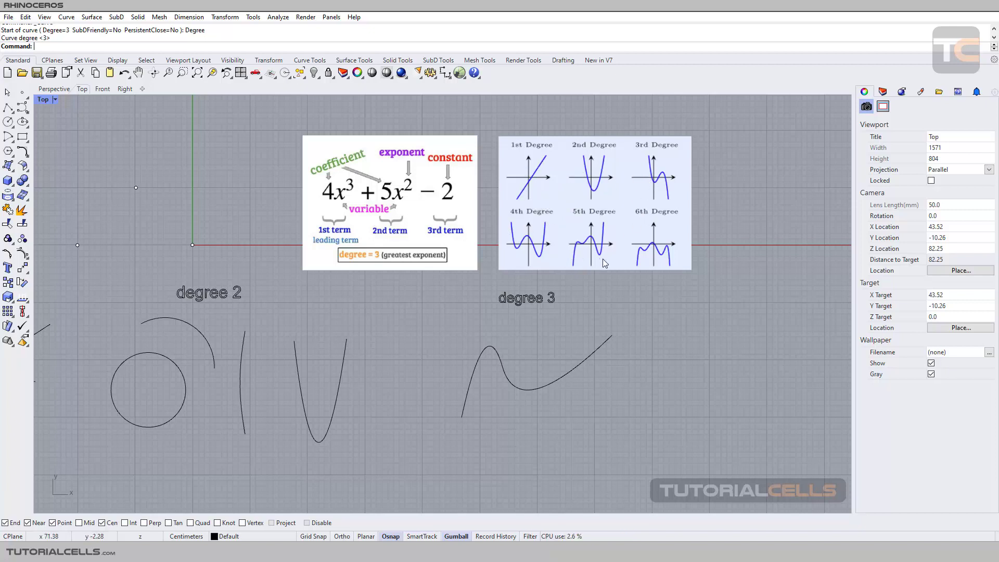
scroll(398, 204, up, 2)
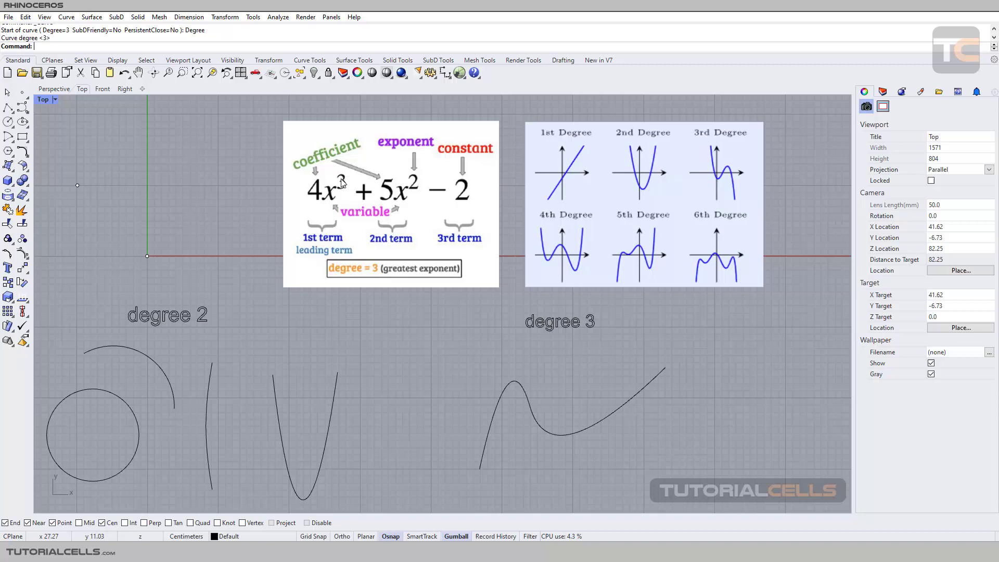
scroll(598, 185, up, 4)
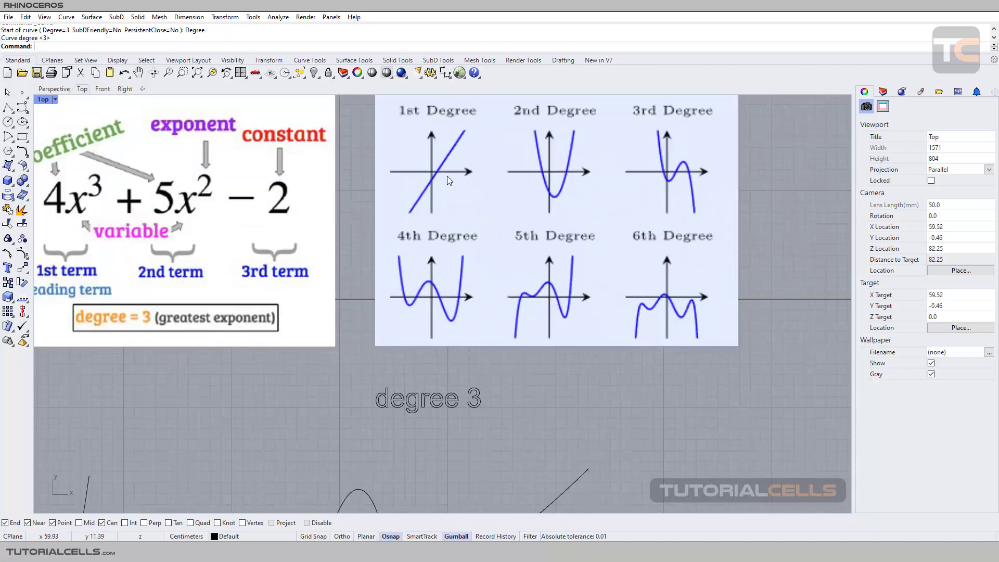
scroll(448, 179, down, 2)
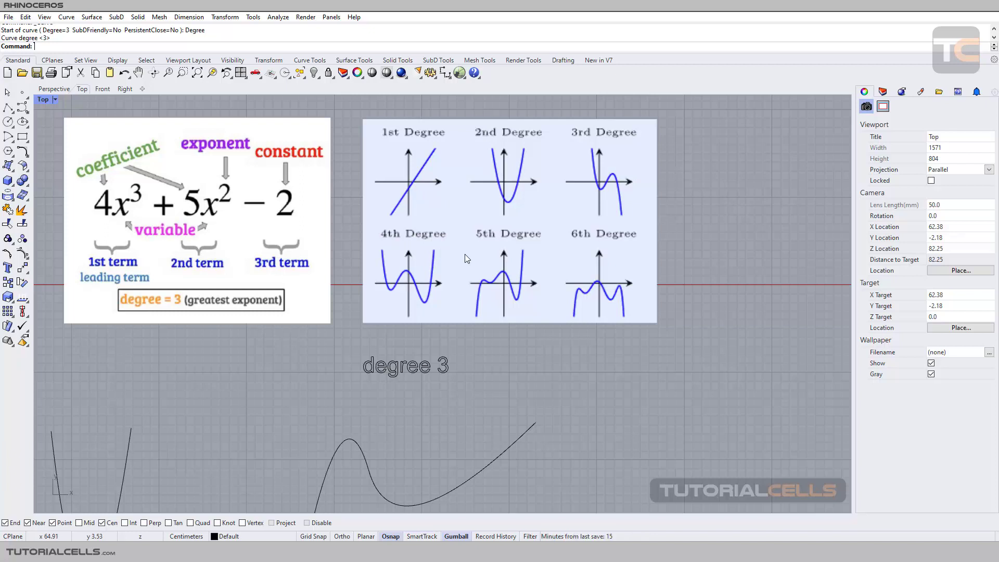
scroll(305, 268, down, 3)
Step: Inspect the examples by selecting the degree 1 zigzag and line, then the degree 2 circle and arc
right_drag(304, 270, 502, 264)
scroll(502, 264, down, 2)
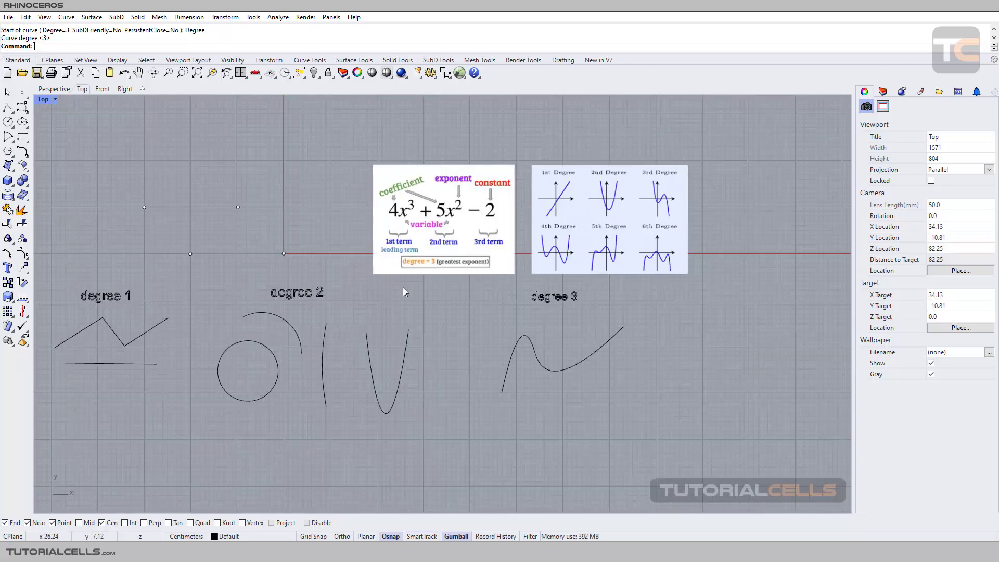
right_drag(403, 287, 430, 299)
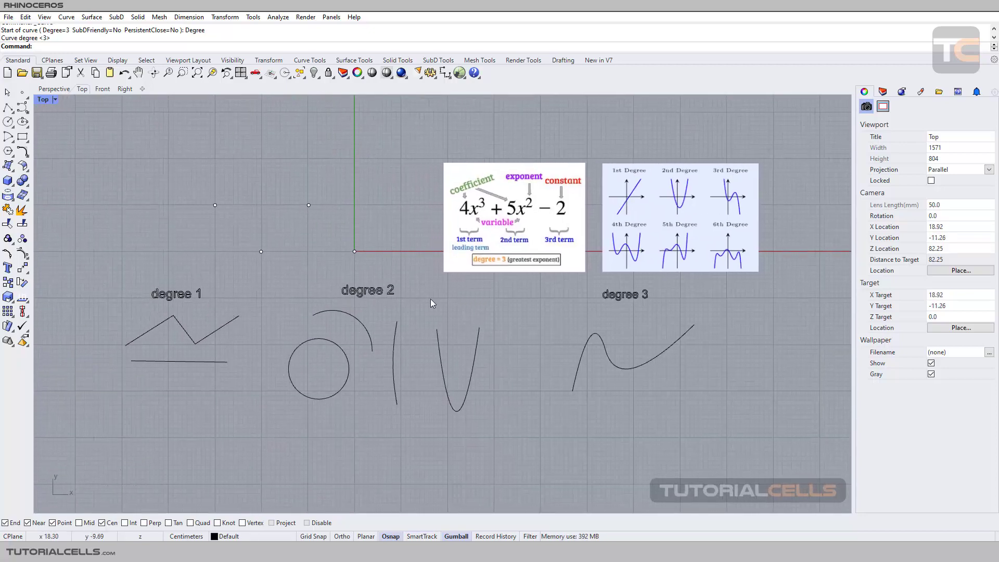
click(182, 329)
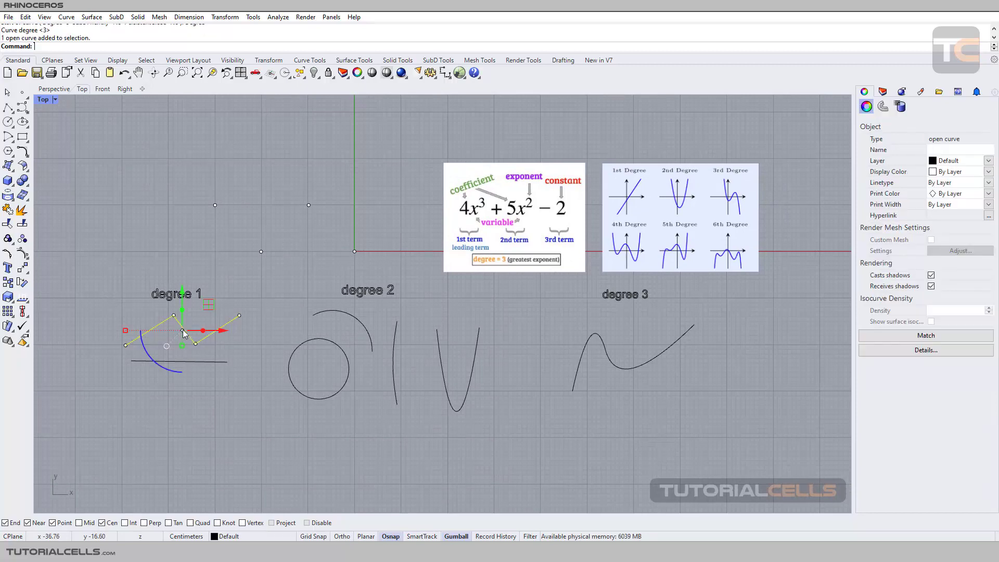
click(180, 361)
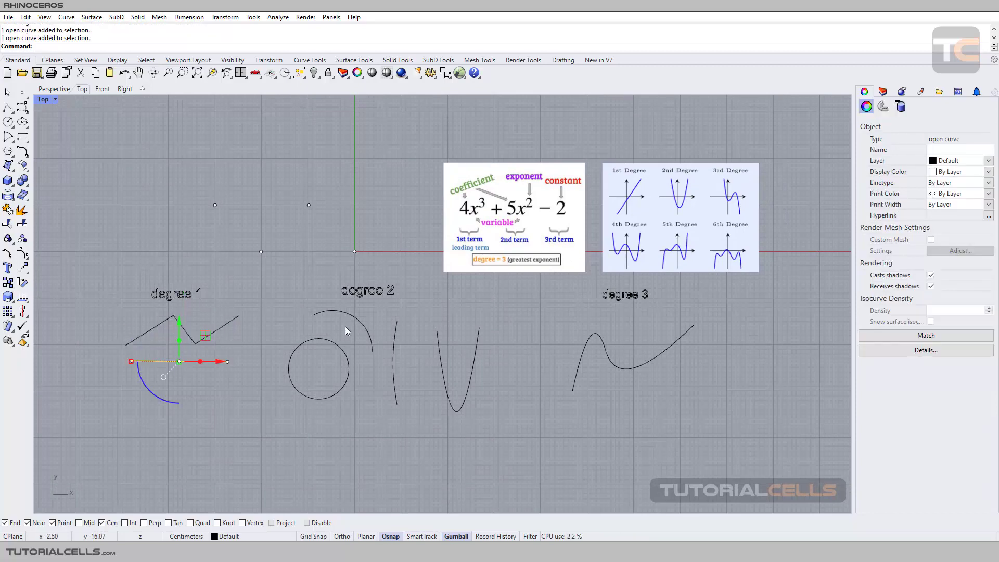
scroll(345, 326, up, 2)
click(306, 309)
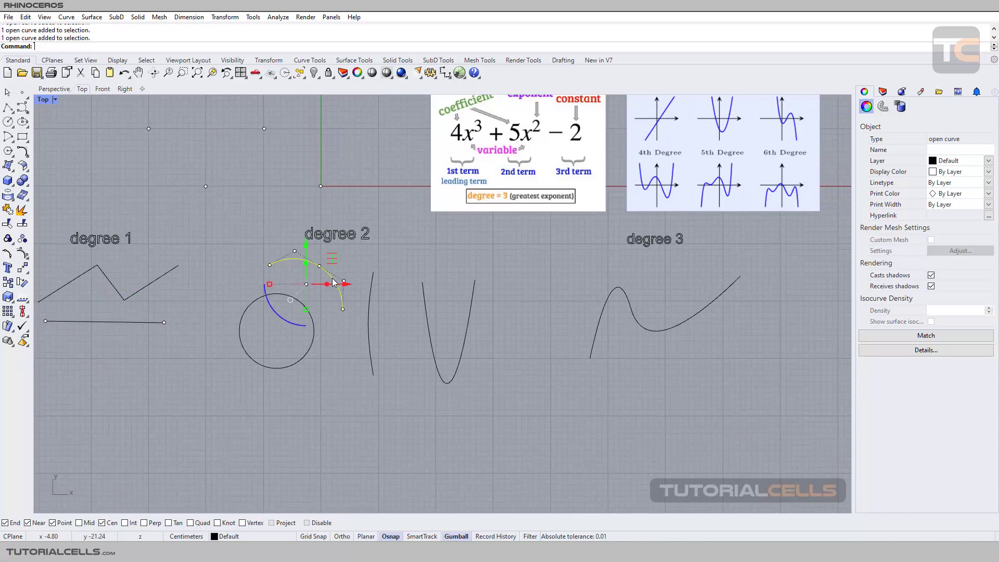
click(370, 323)
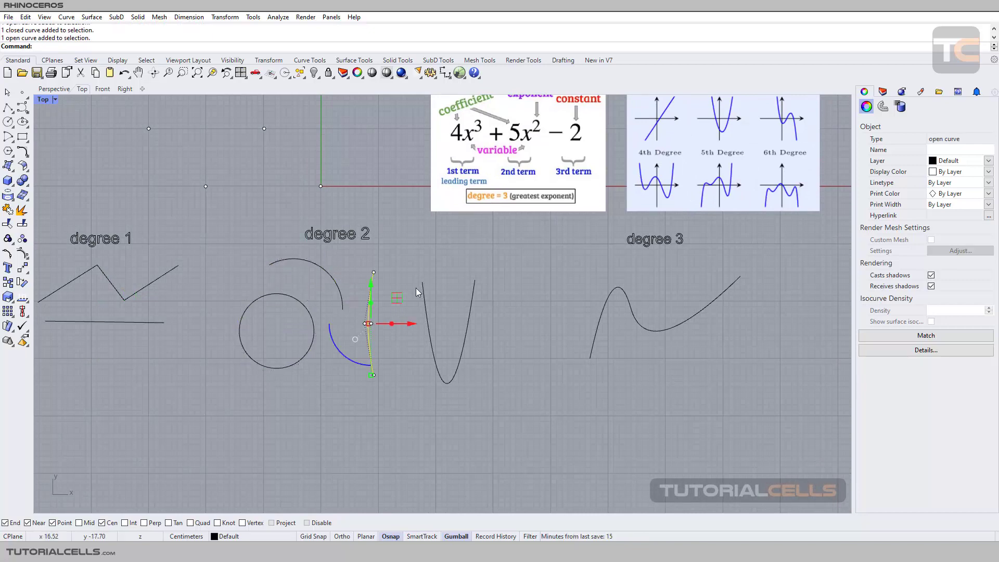
click(515, 274)
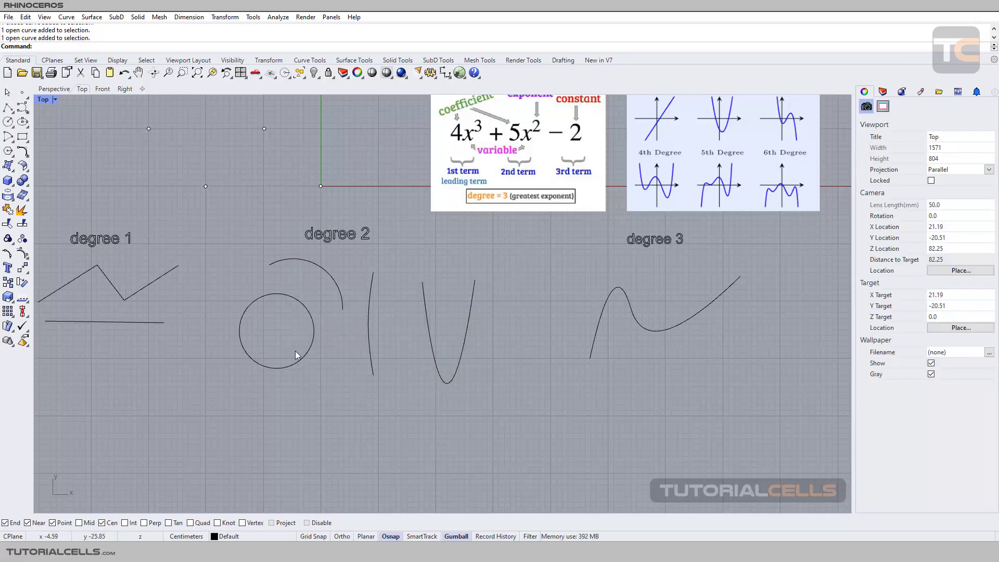
Step: Pan toward the degree 3 example and back to frame the degree 1 and 2 curves
right_drag(489, 309, 393, 322)
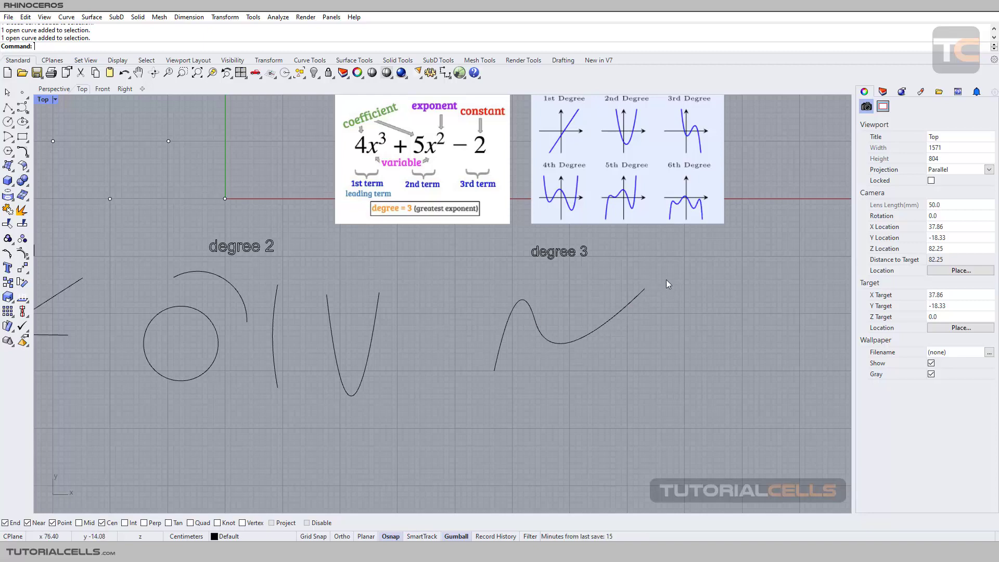
scroll(234, 262, down, 2)
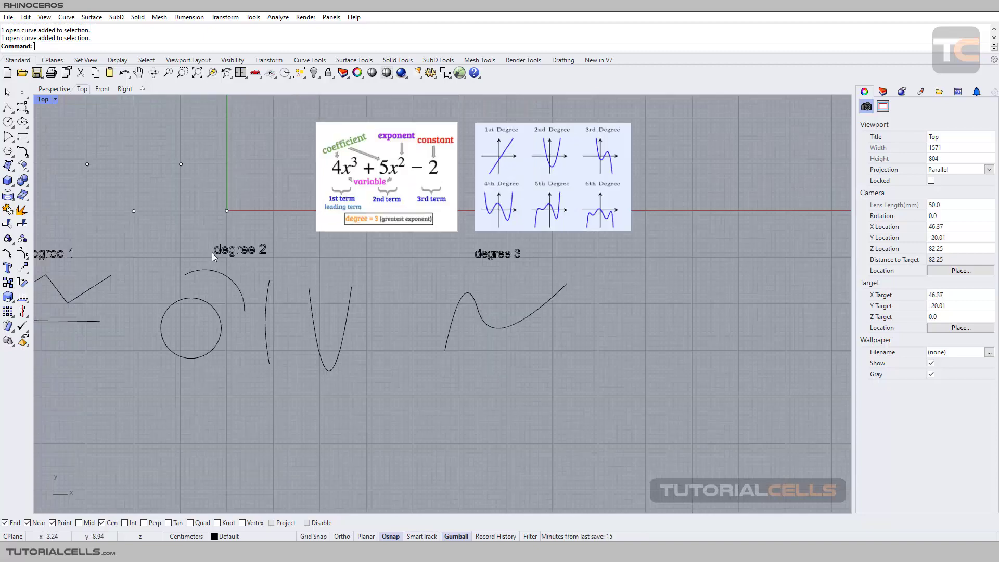
right_drag(212, 252, 400, 285)
scroll(386, 251, up, 3)
right_drag(386, 251, 365, 232)
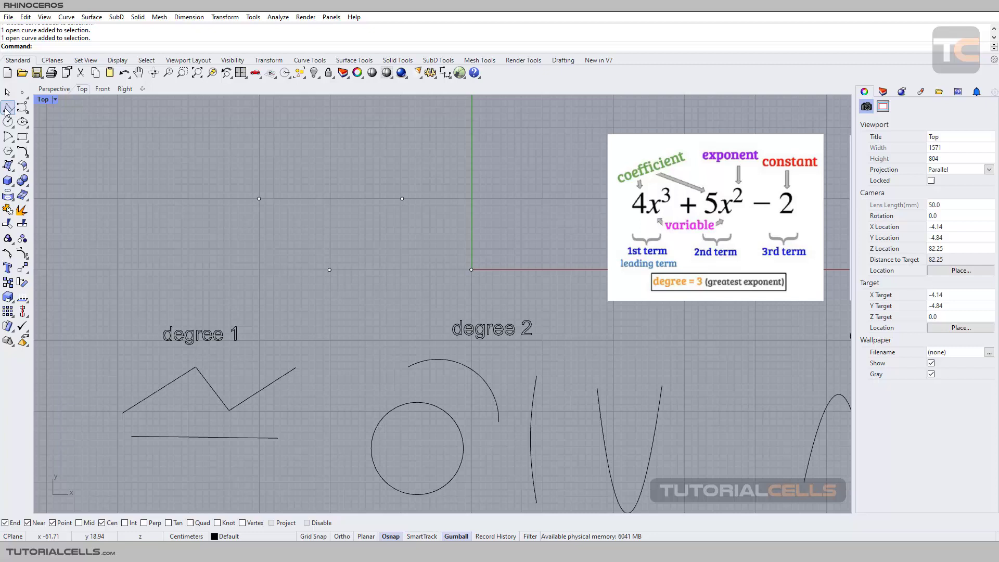
Step: Draw a Degree=1 curve zigzagging through the four control points
click(21, 108)
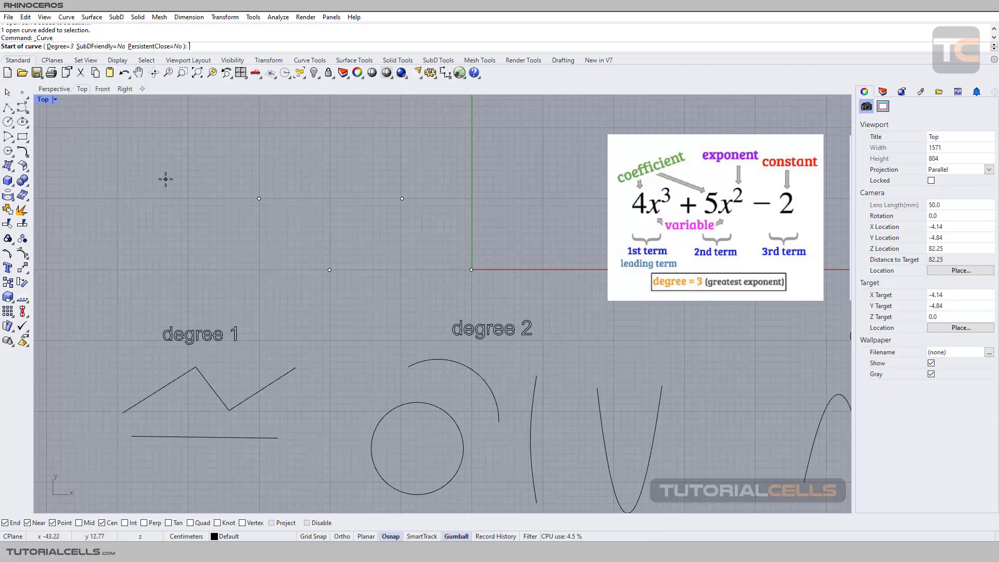
right_drag(163, 176, 141, 157)
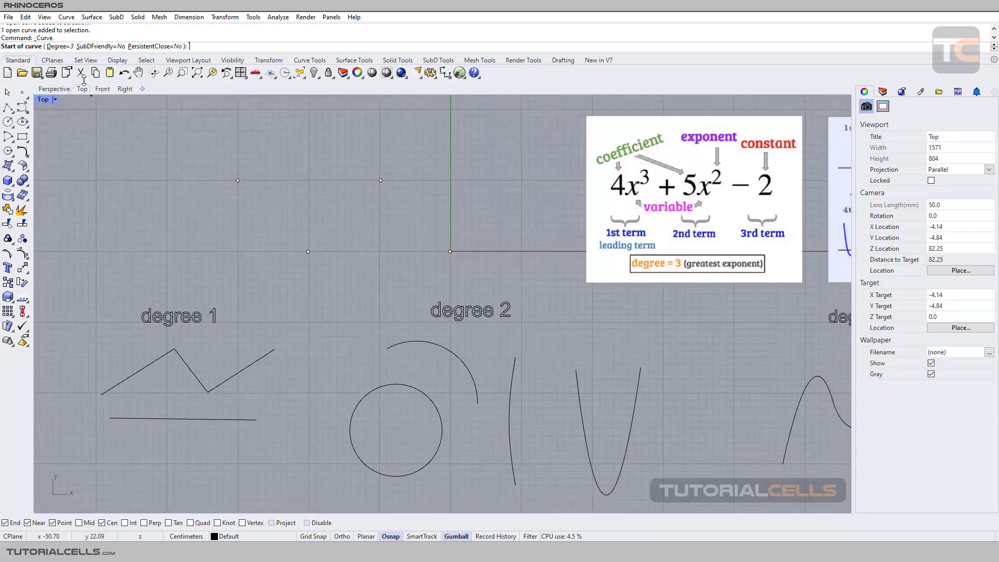
click(59, 46)
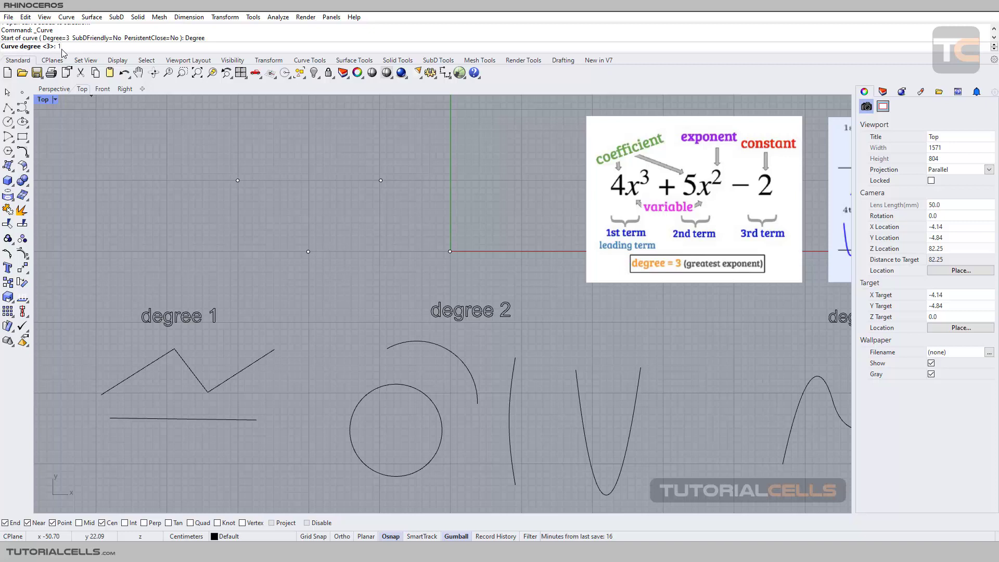
key(Return)
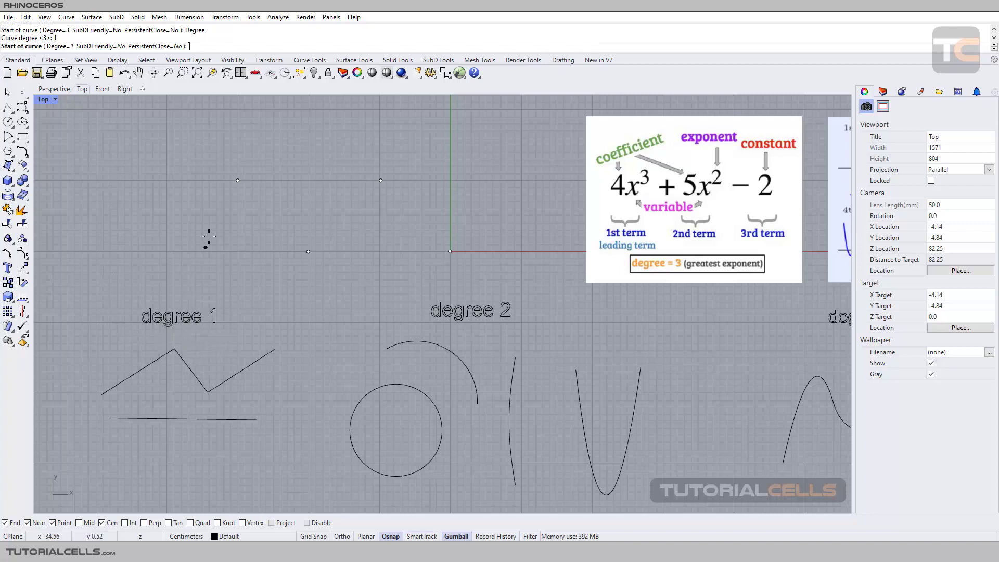
click(237, 180)
click(307, 251)
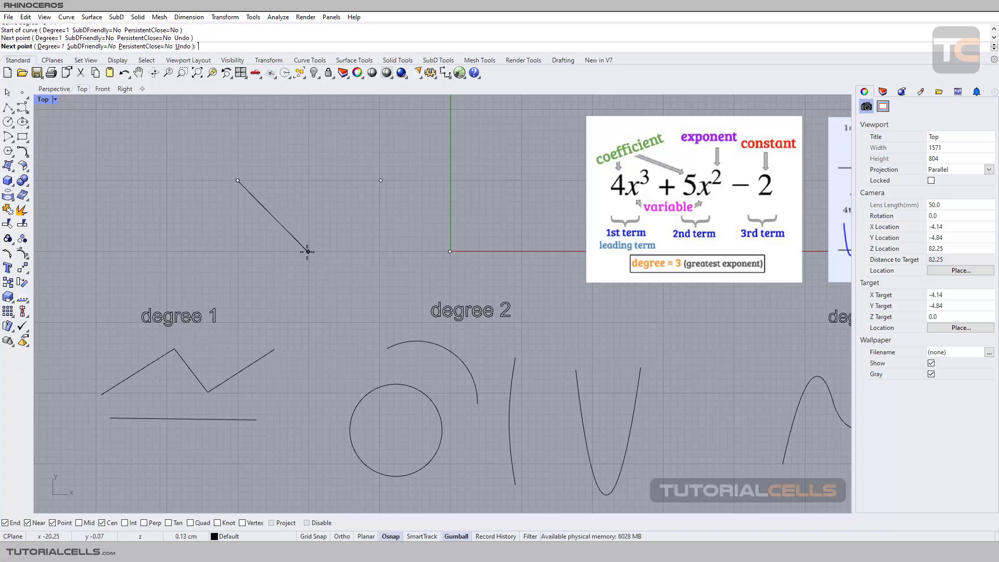
click(380, 180)
click(449, 251)
key(Return)
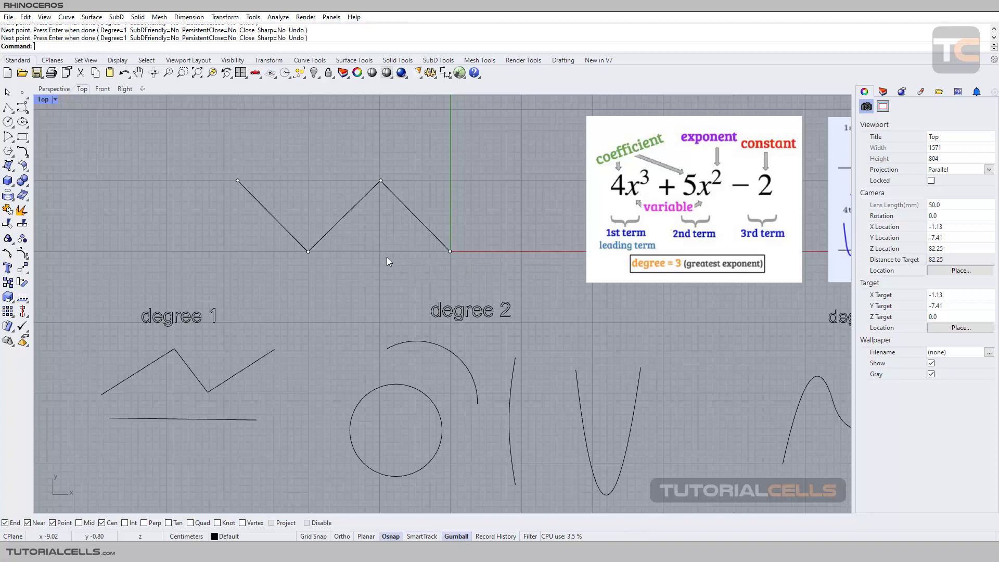
key(Return)
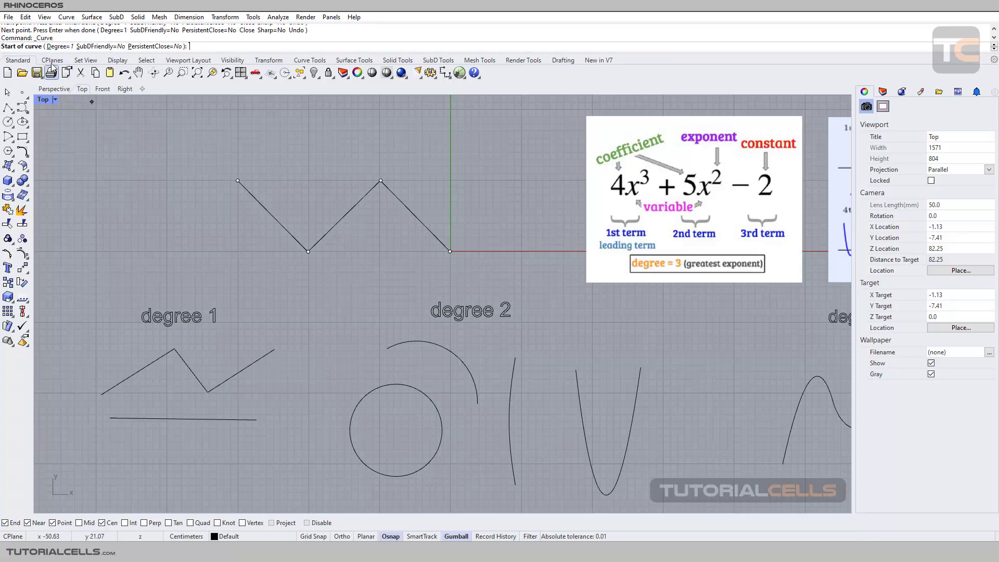
Step: Draw a Degree=2 curve on the four zigzag vertices, undoing the two stray extra points
click(58, 47)
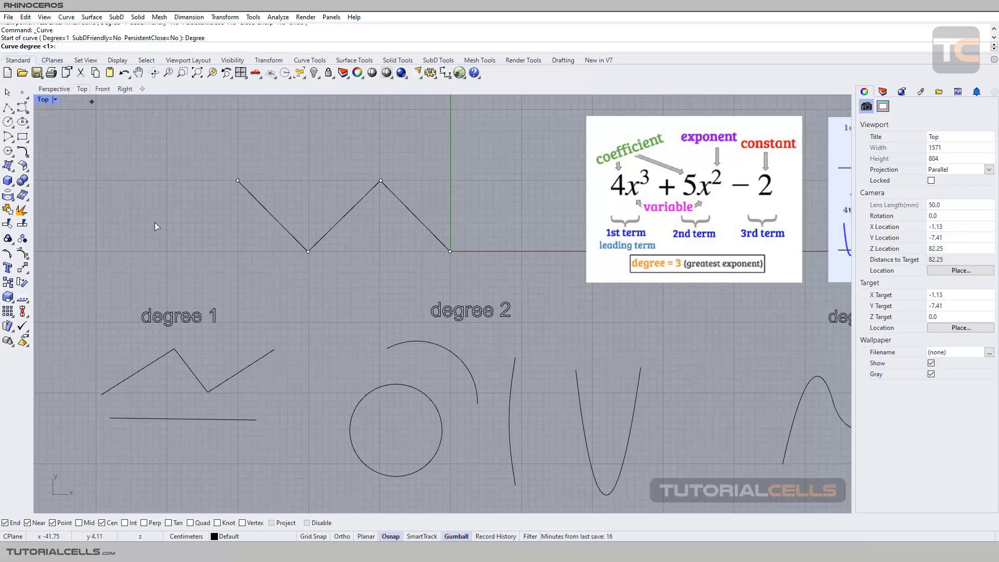
key(Return)
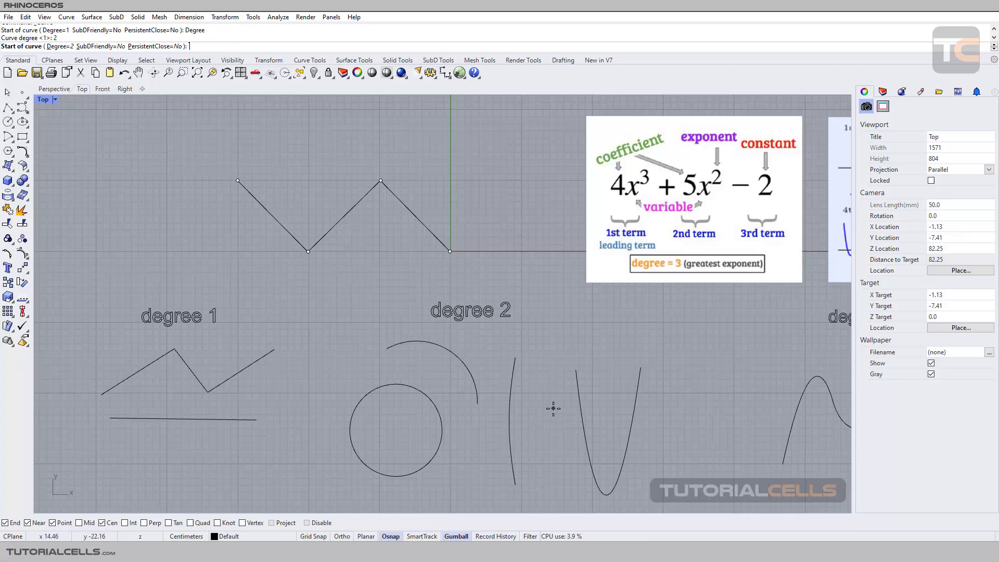
click(238, 181)
click(309, 251)
click(381, 180)
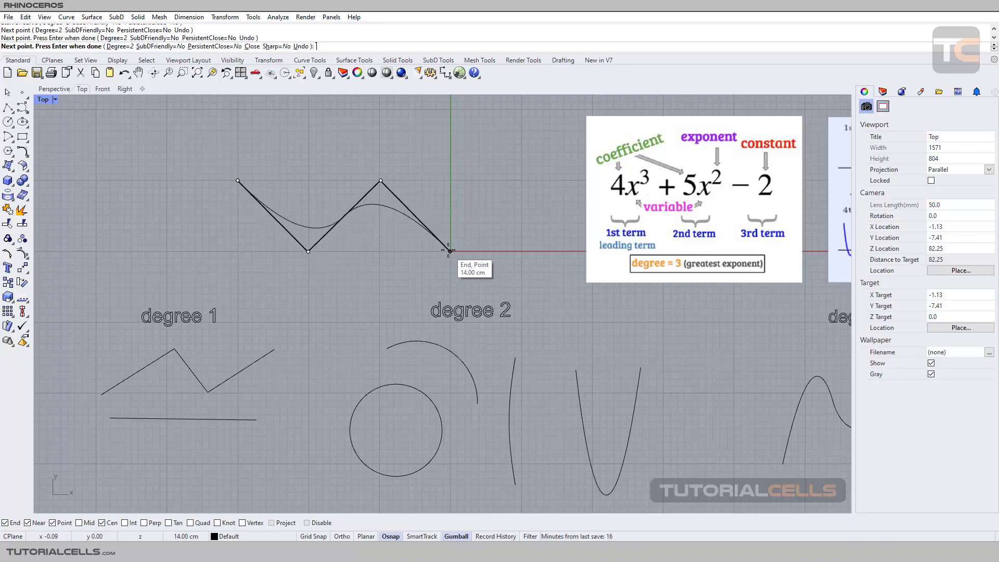
click(450, 251)
click(530, 208)
click(548, 280)
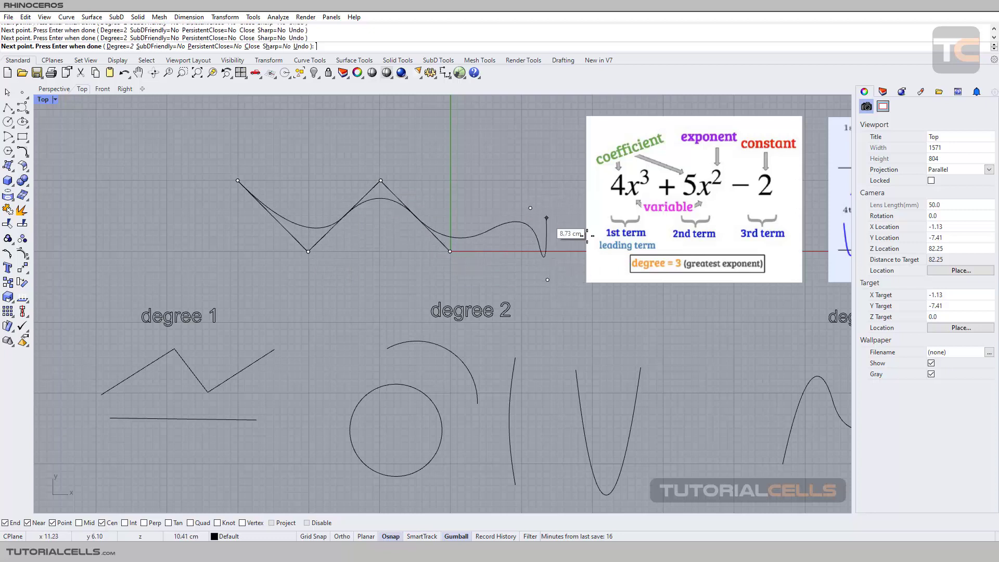
key(ctrl+z)
key(ctrl+z)
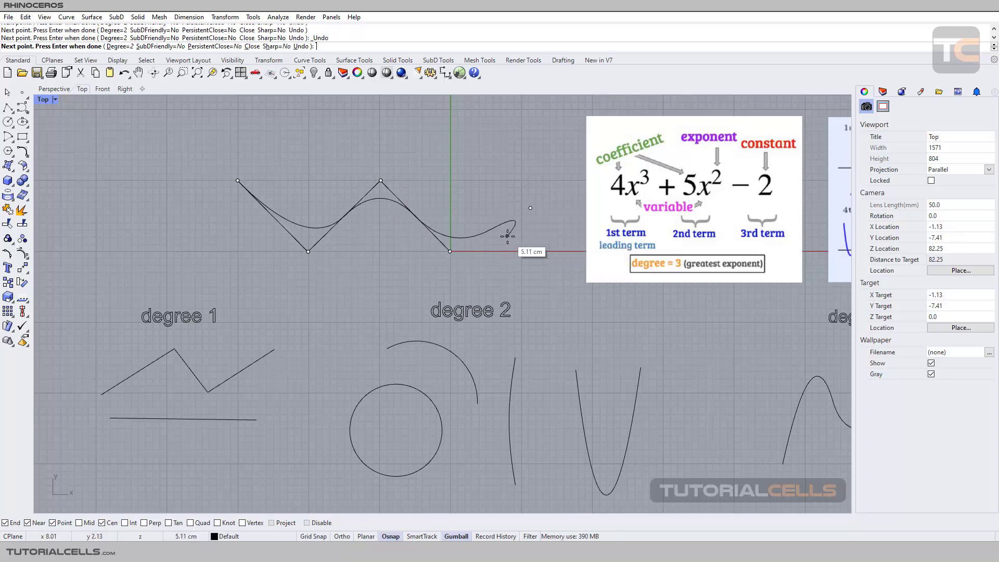
key(Return)
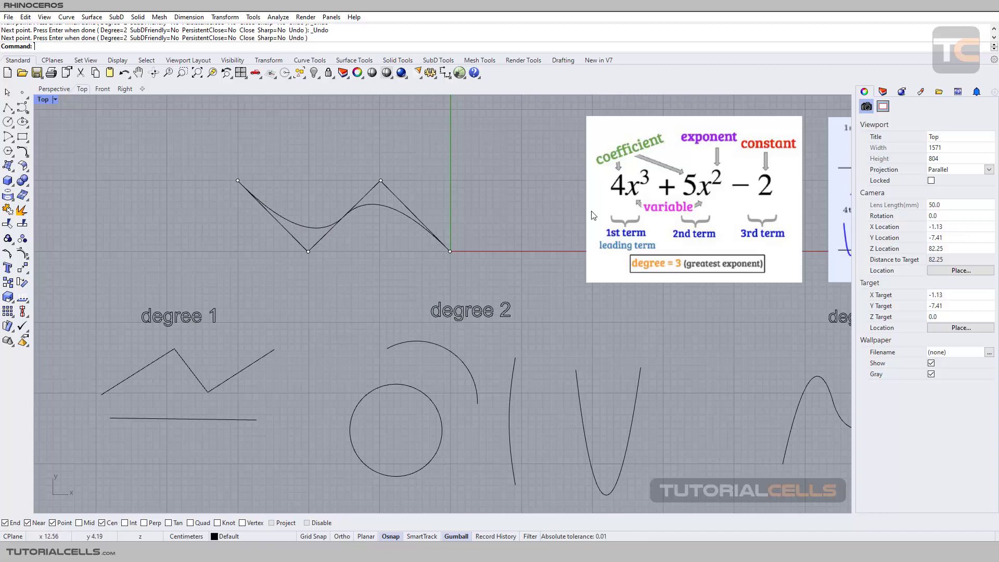
scroll(349, 205, up, 2)
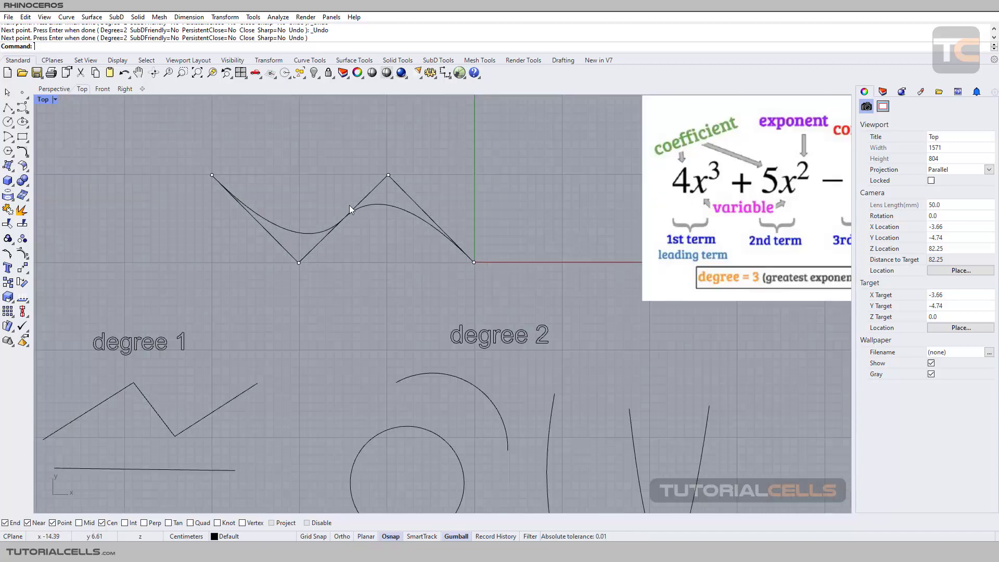
Step: Draw a Degree=3 curve snapped to the same four zigzag vertices
right_click(126, 146)
click(57, 46)
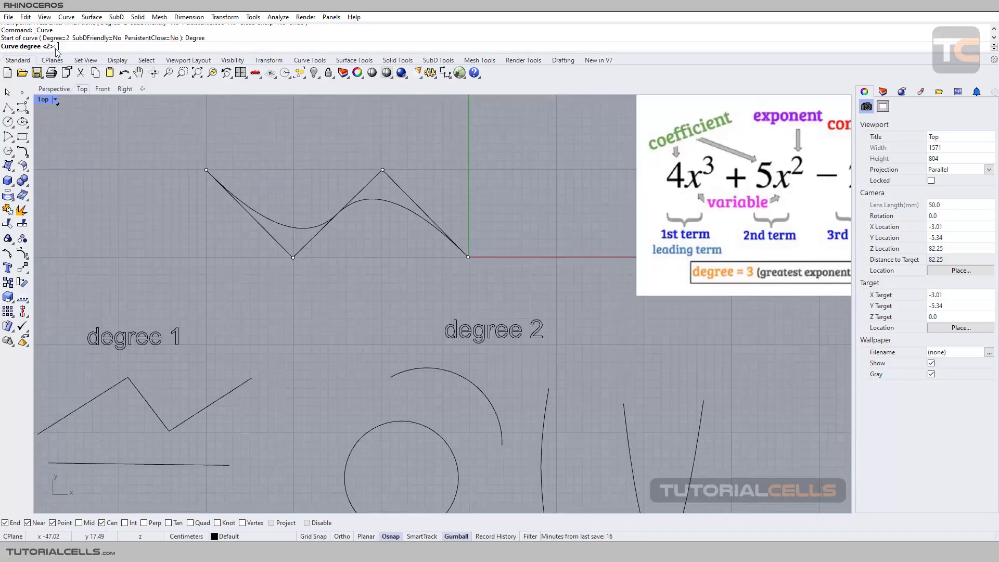
text(3)
key(Return)
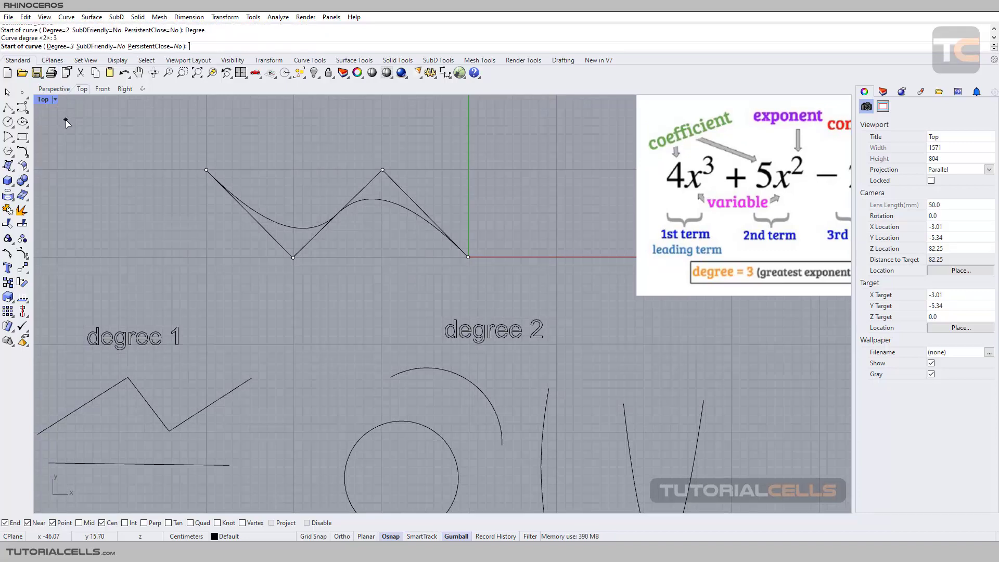
click(207, 169)
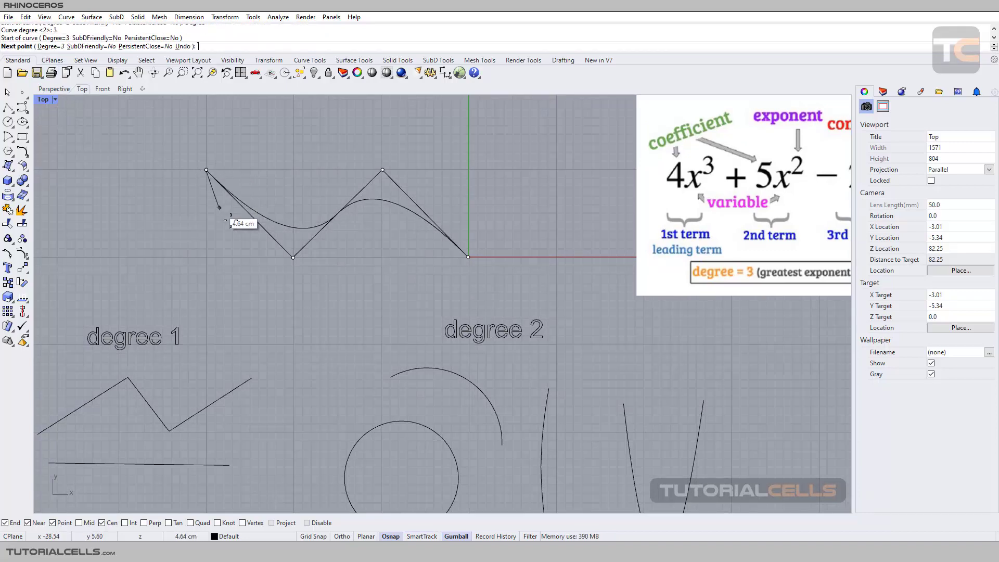
click(293, 258)
click(382, 170)
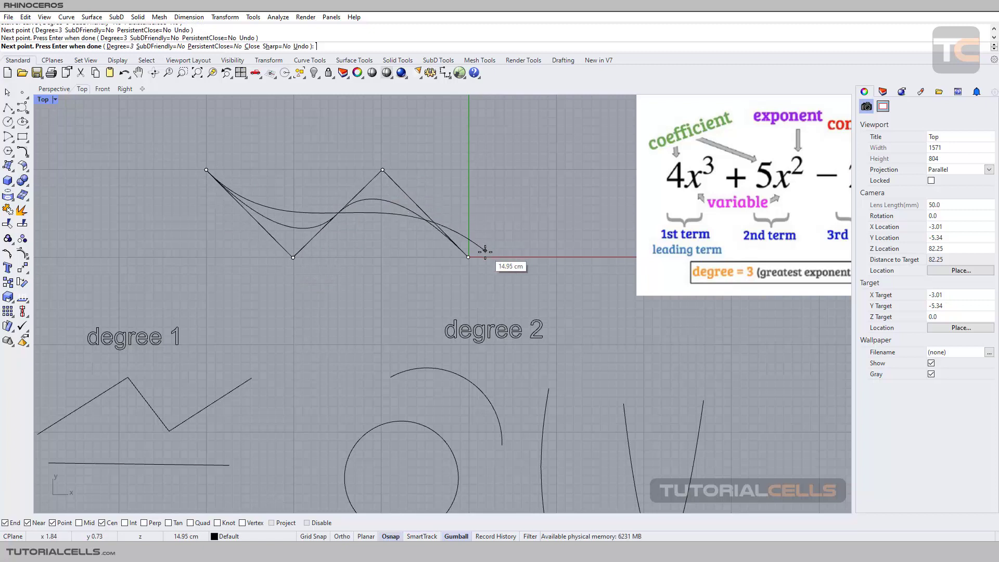
click(468, 257)
key(Return)
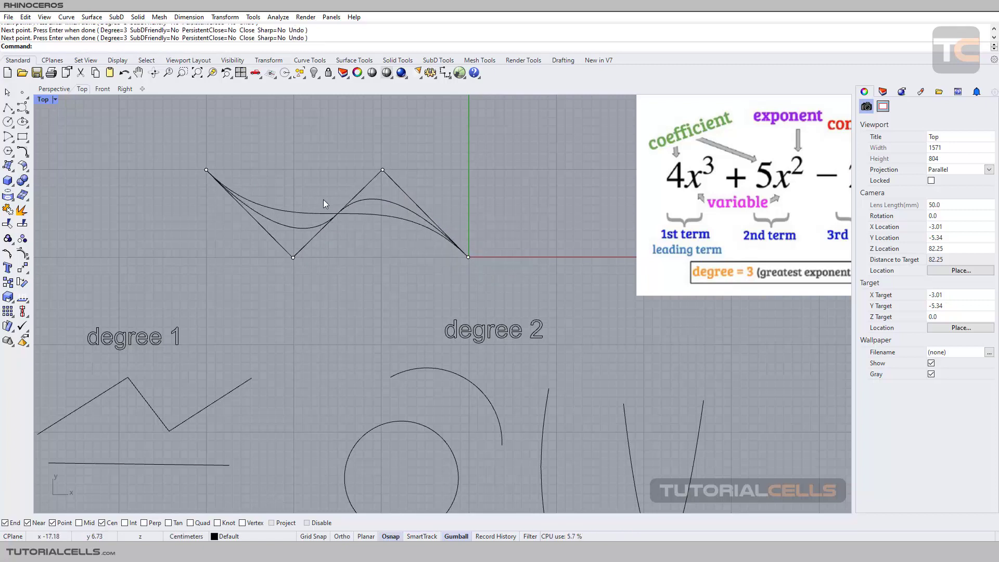
Step: Compare shapes by selecting the degree-3 and degree-2 curves, then deselect
click(301, 228)
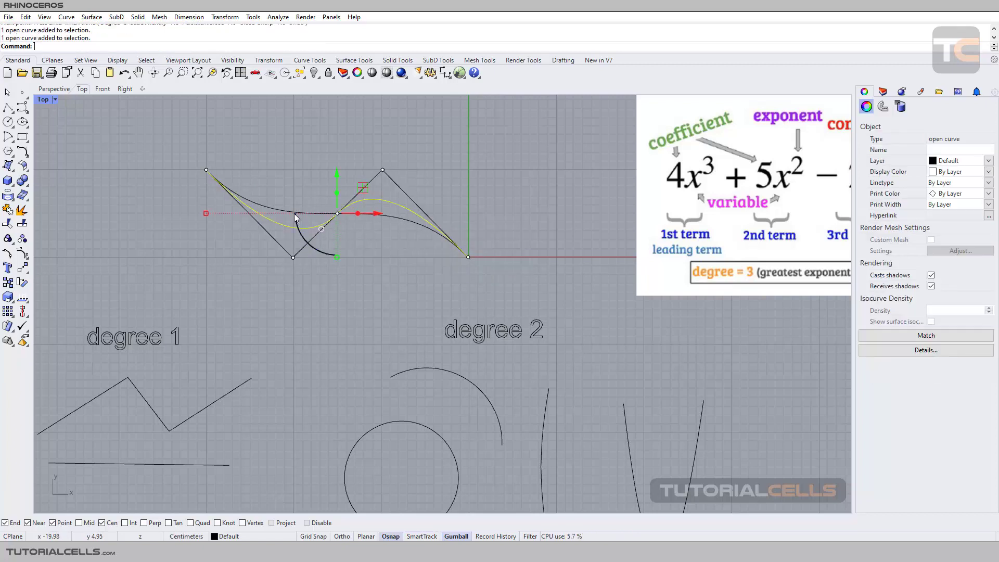
click(286, 213)
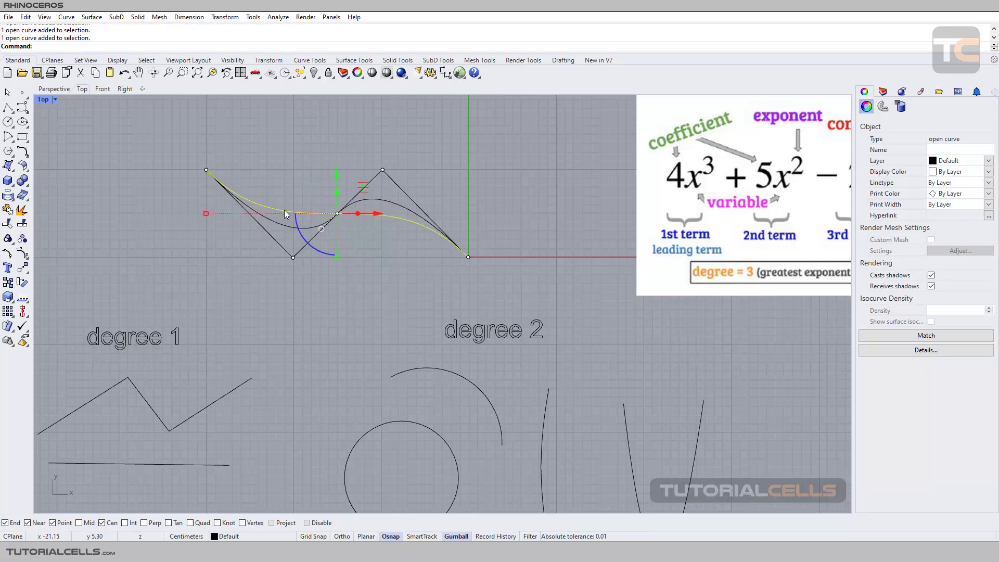
click(440, 188)
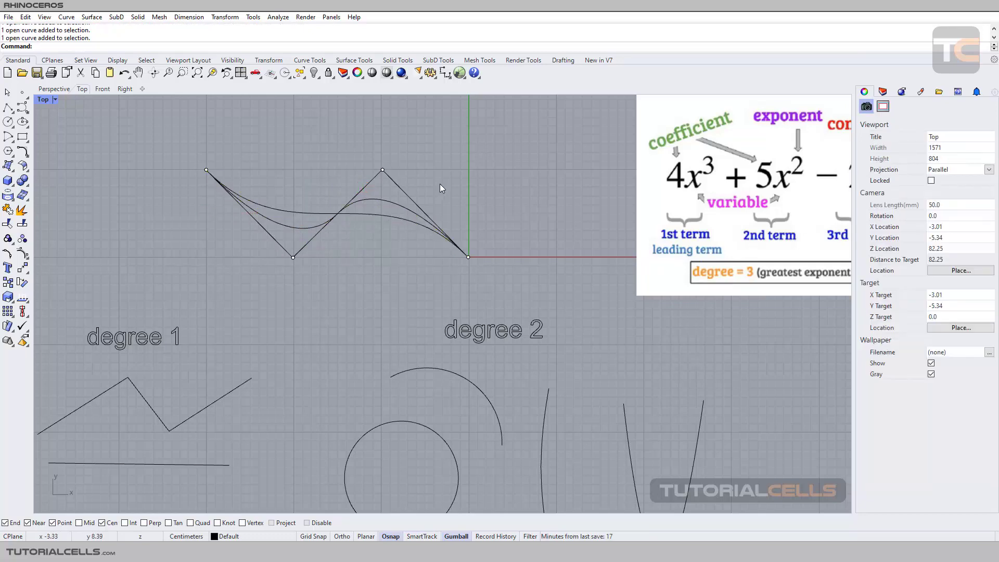
scroll(440, 189, down, 3)
right_drag(472, 217, 455, 245)
scroll(421, 249, up, 1)
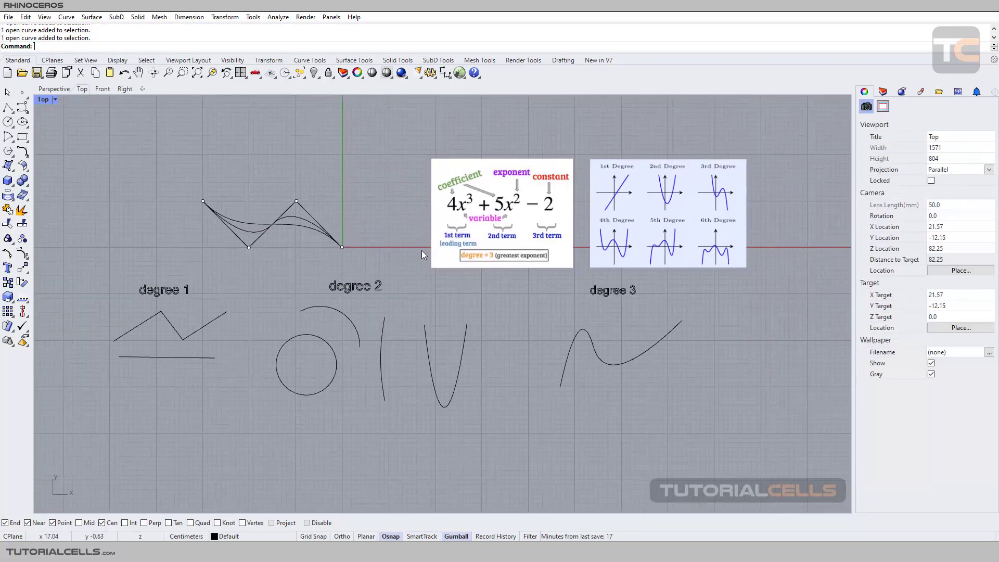